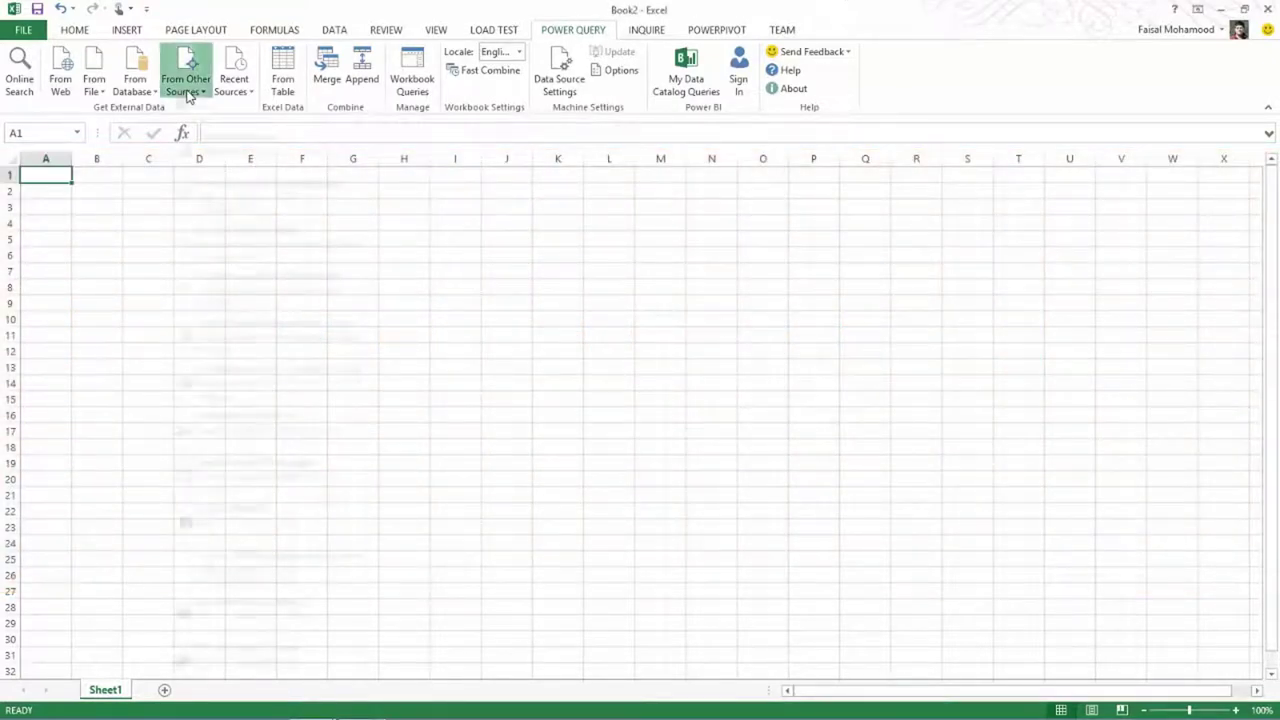
# Start a Power Query import from Salesforce Objects and bring up the Salesforce sign-in page.
pyautogui.click(187, 92)
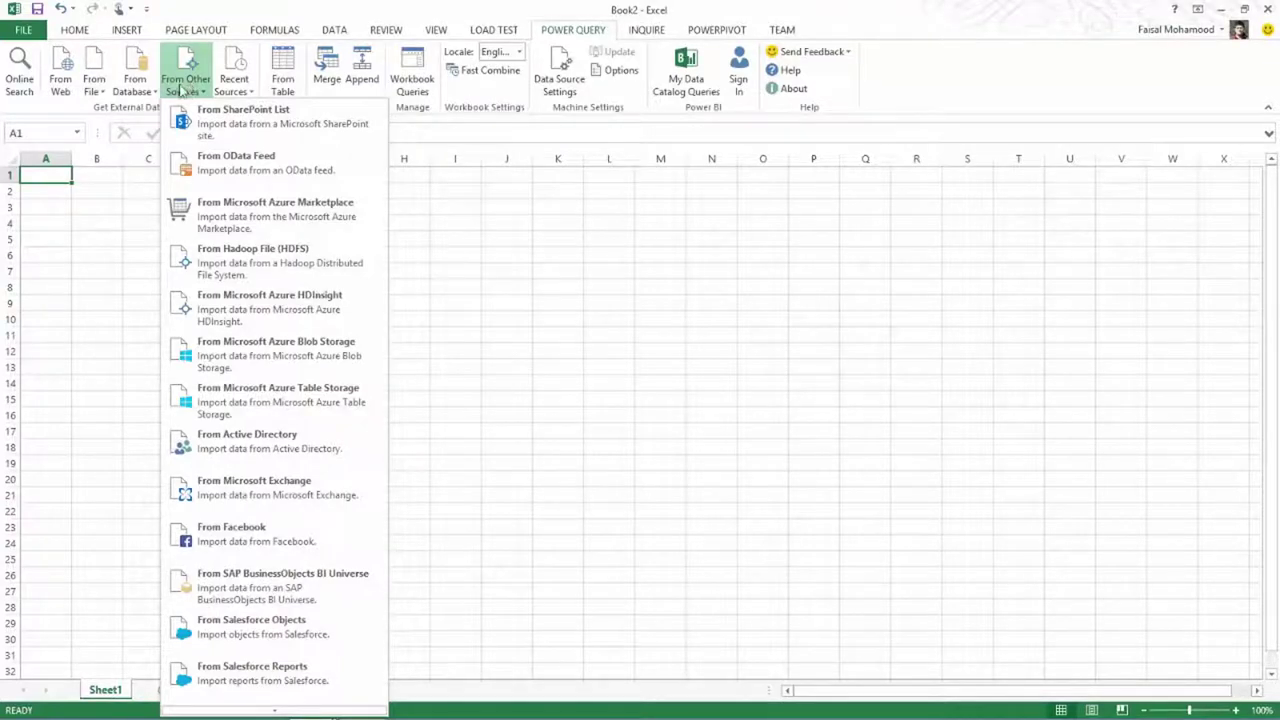
pyautogui.click(208, 640)
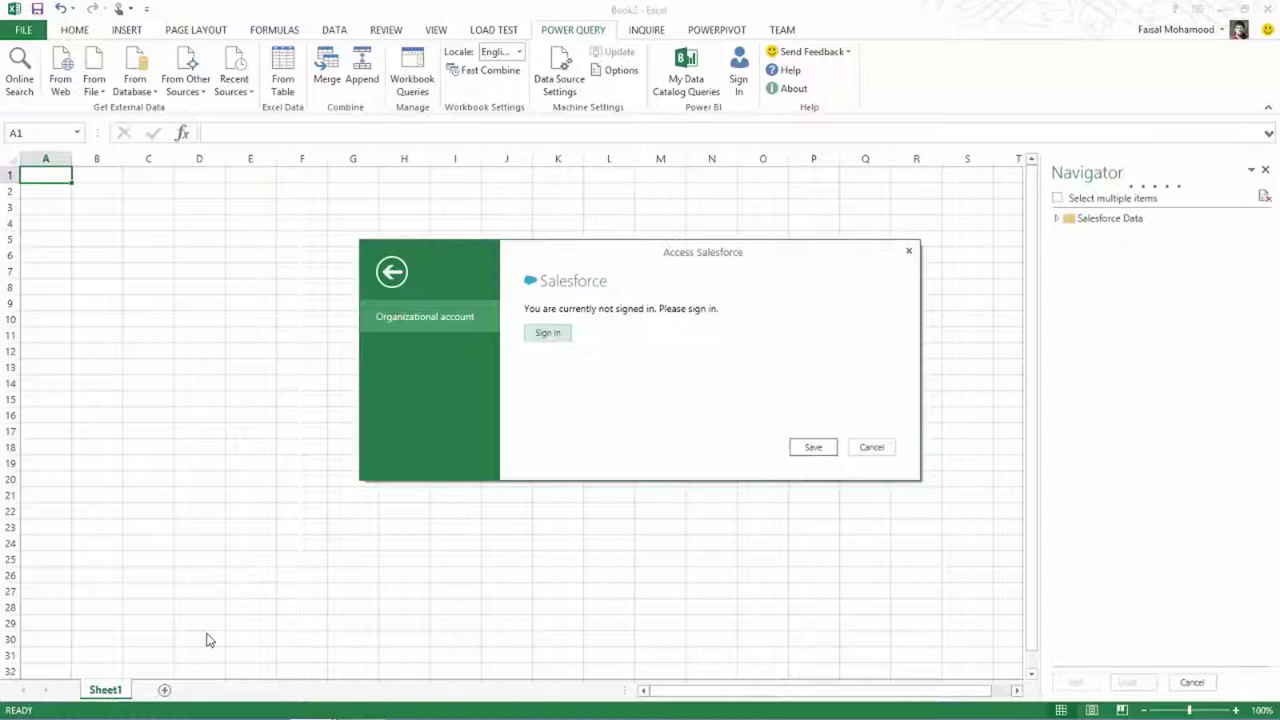
pyautogui.click(549, 333)
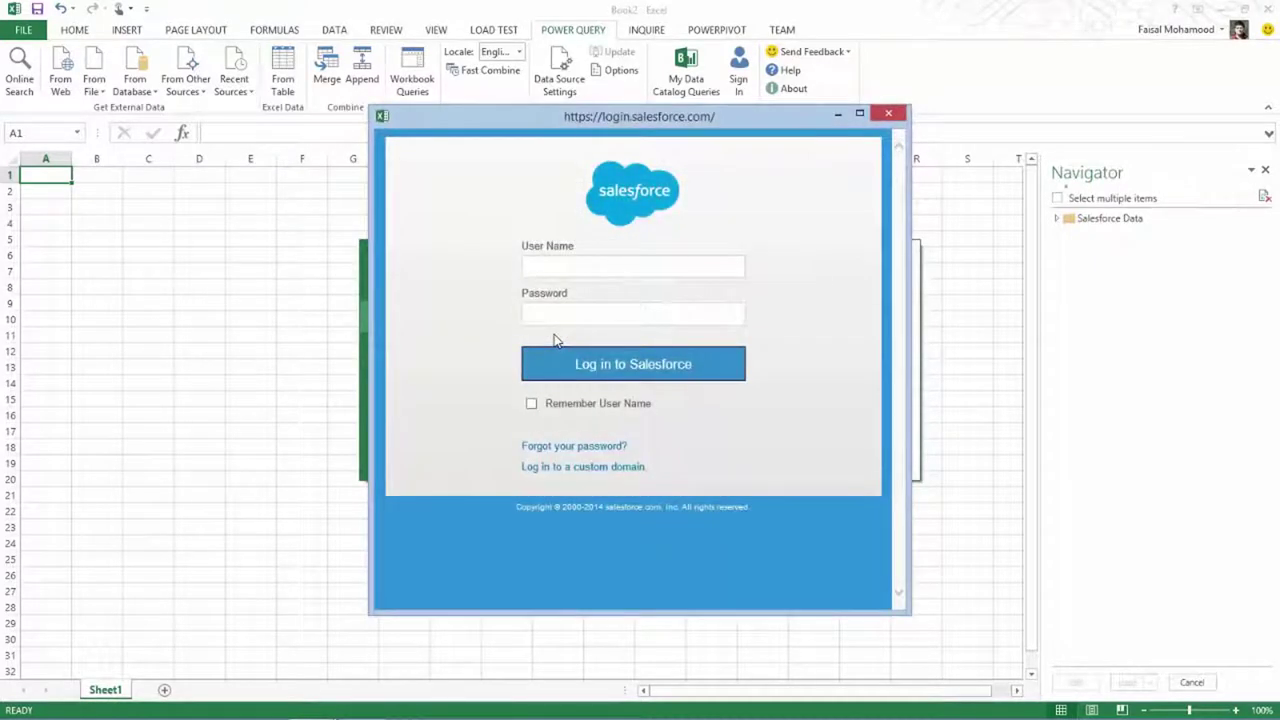
# Sign in to Salesforce with the account user name and password, allow Power Query access, and save the connection.
pyautogui.write('user@example.com')
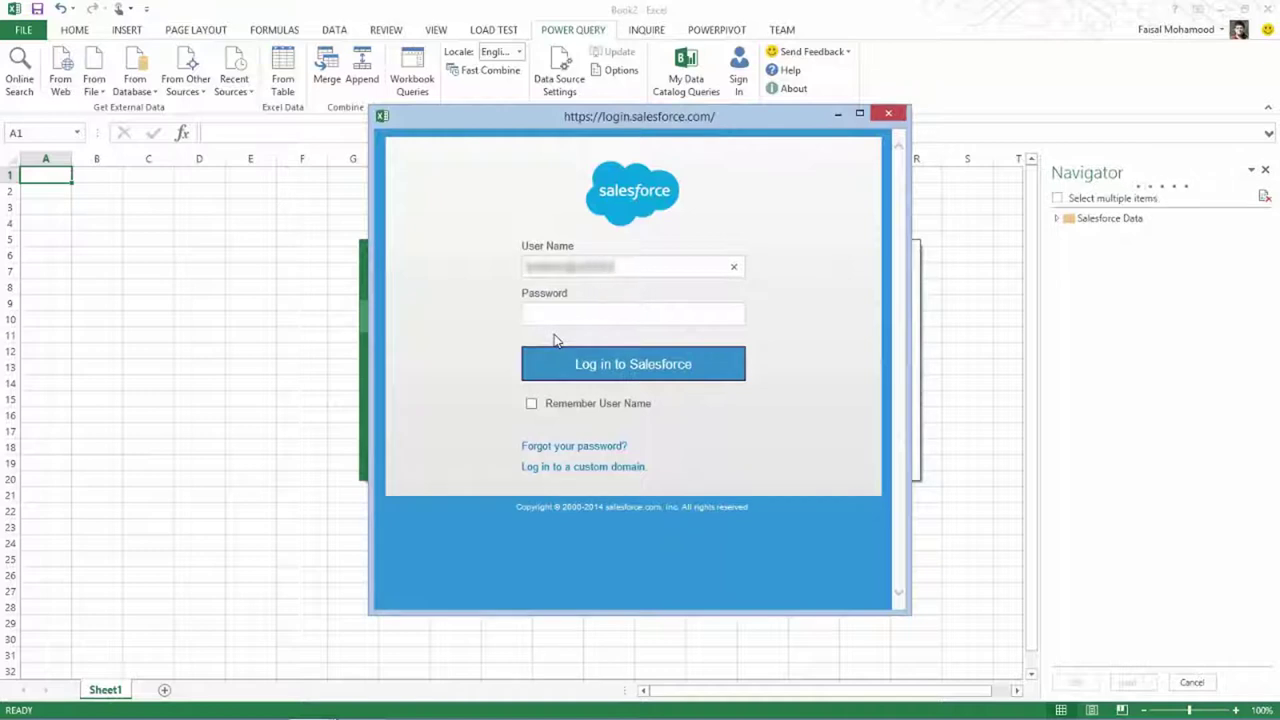
pyautogui.press('Tab')
pyautogui.write('•••••••••••')
pyautogui.press('Return')
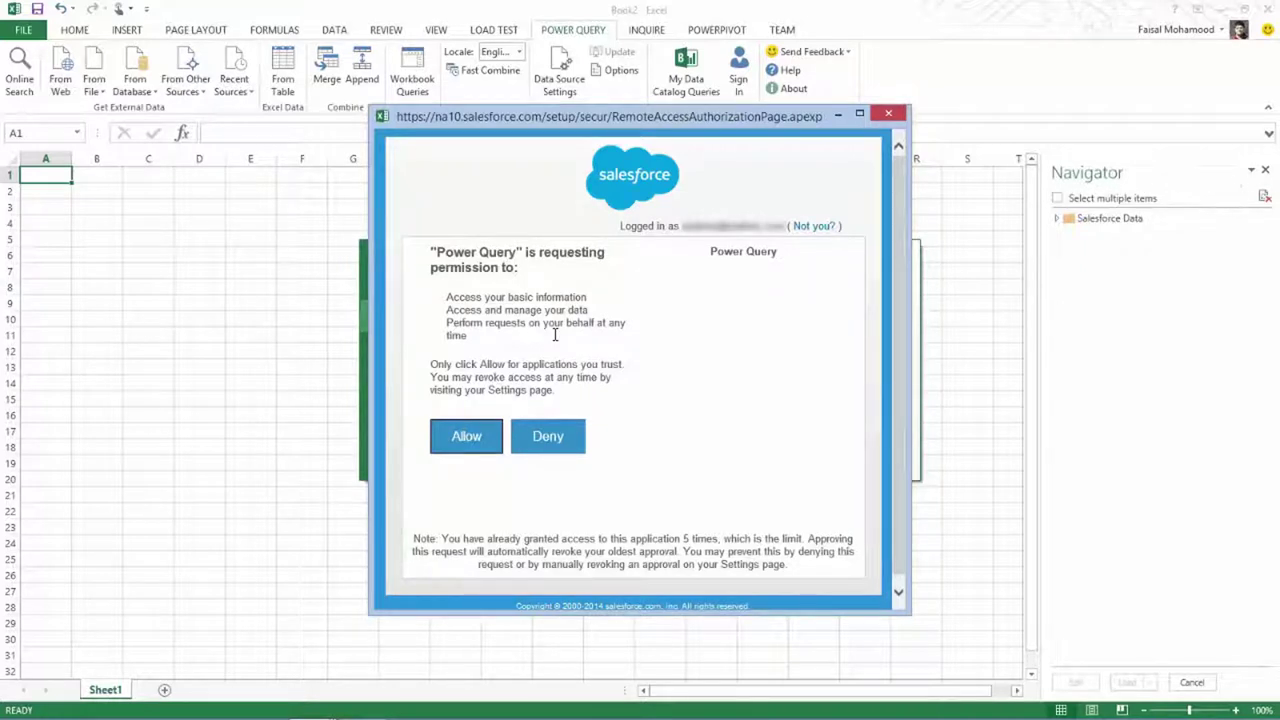
pyautogui.click(477, 452)
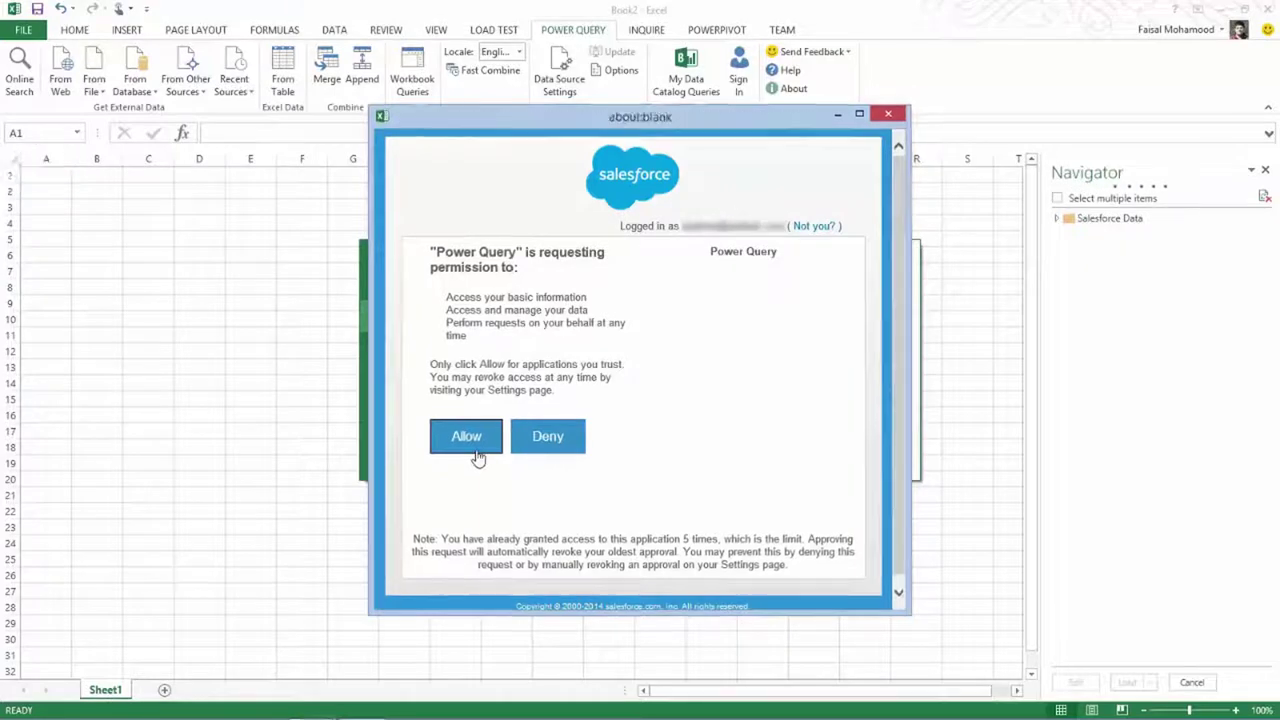
pyautogui.click(828, 452)
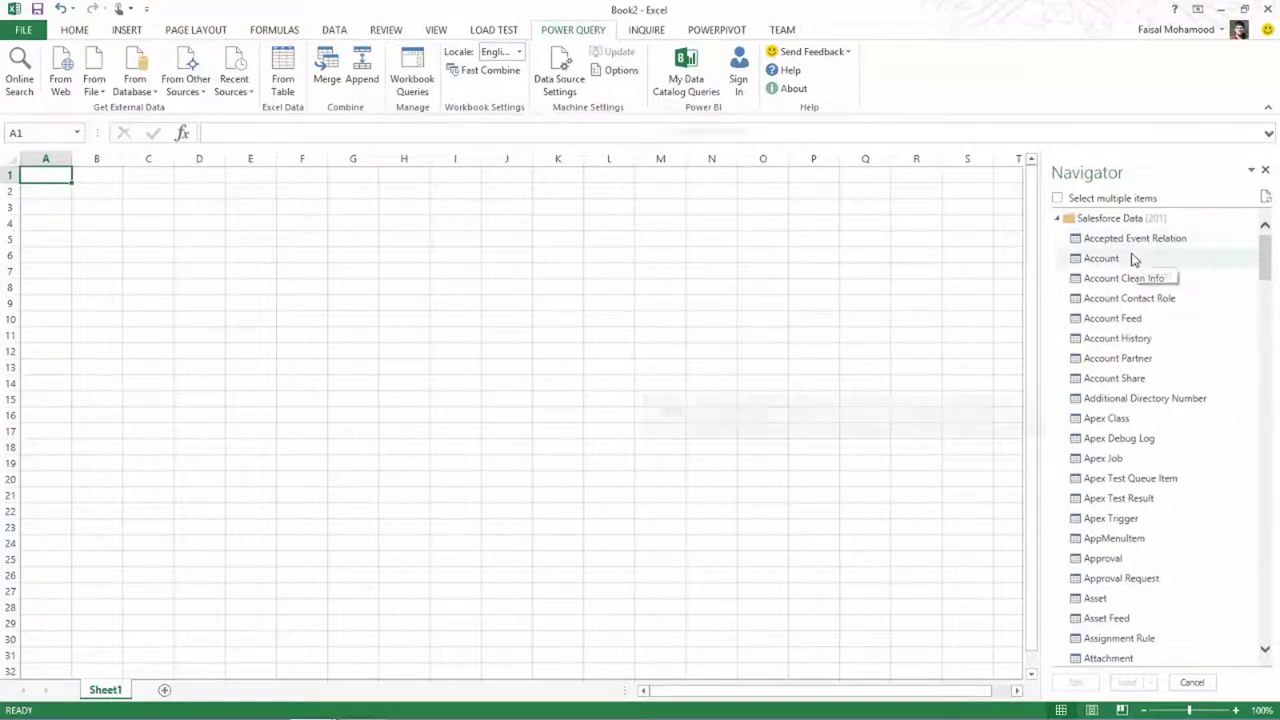
# Find the Opportunity table among the Salesforce objects and open it for editing in the Query Editor.
pyautogui.moveTo(1132, 261)
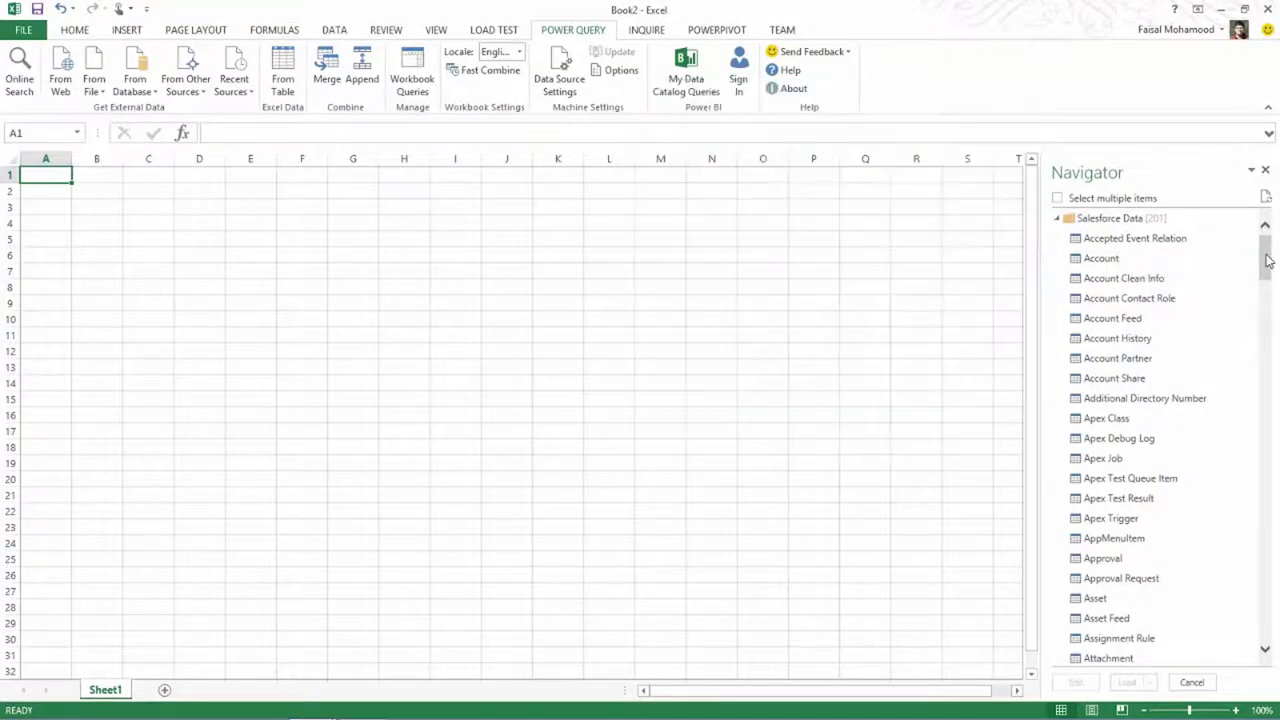
pyautogui.moveTo(1266, 254); pyautogui.dragTo(1262, 503)
pyautogui.moveTo(1135, 320)
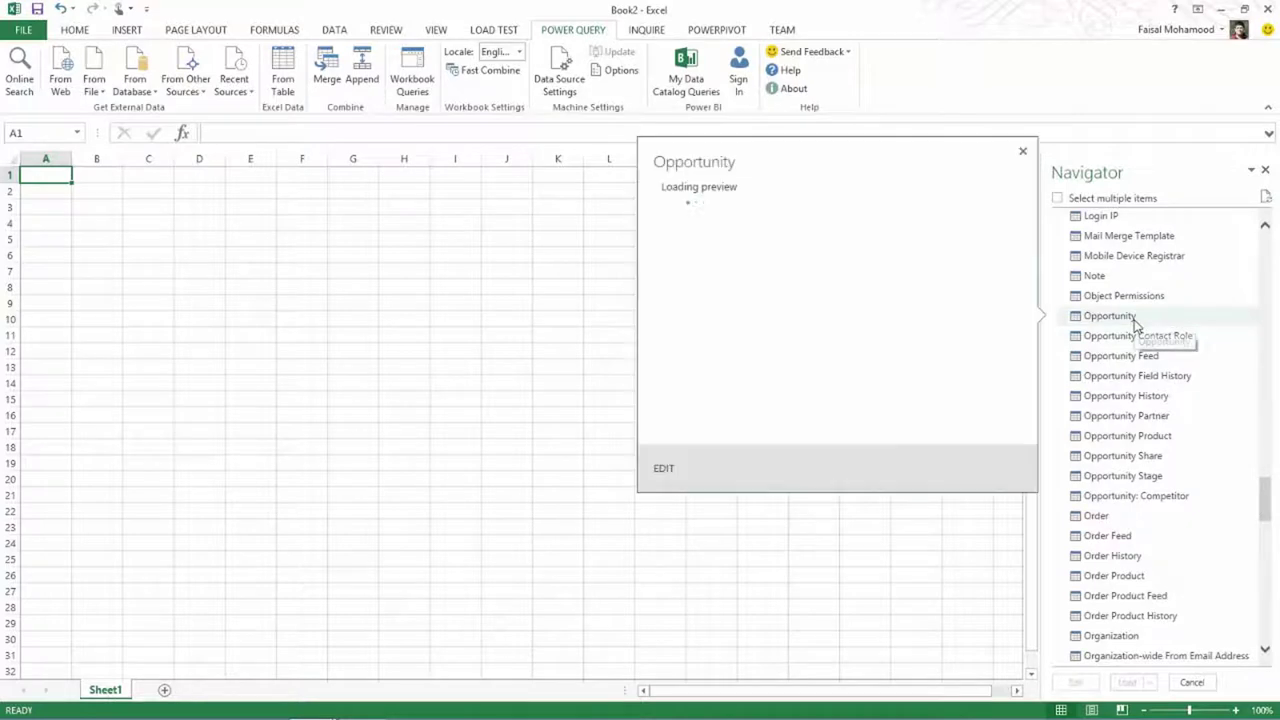
pyautogui.click(1135, 320)
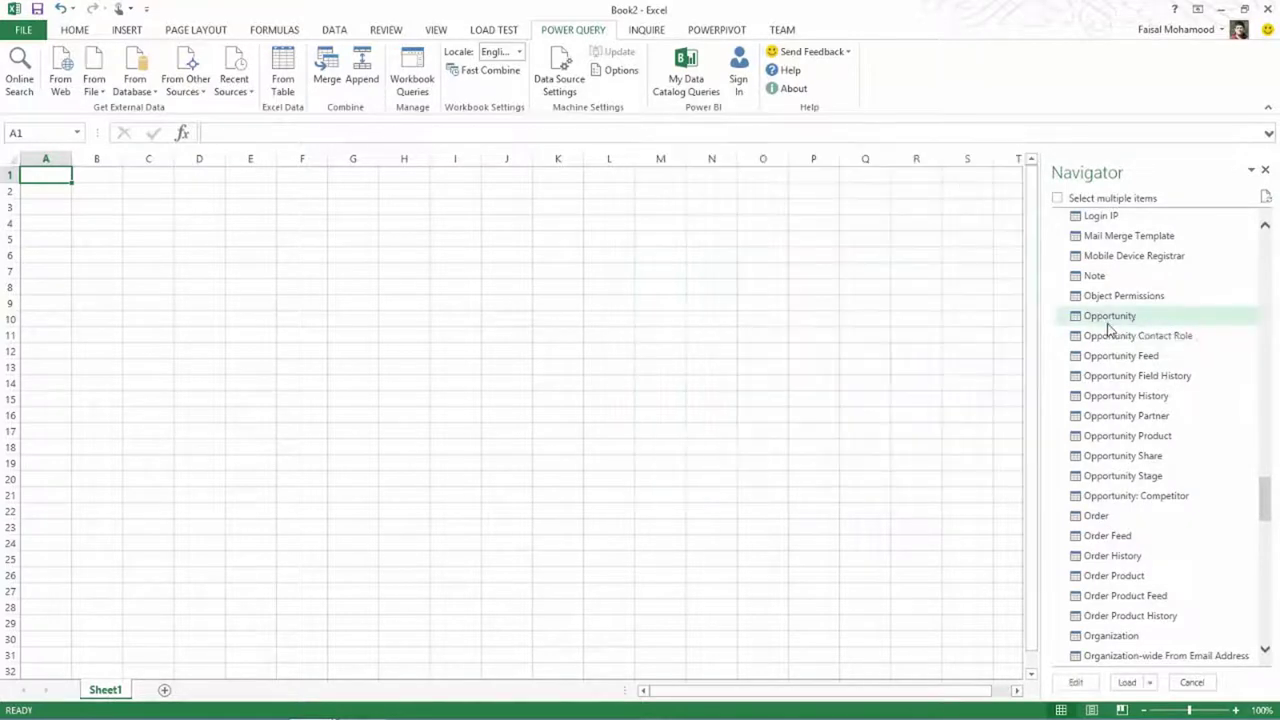
pyautogui.click(1075, 682)
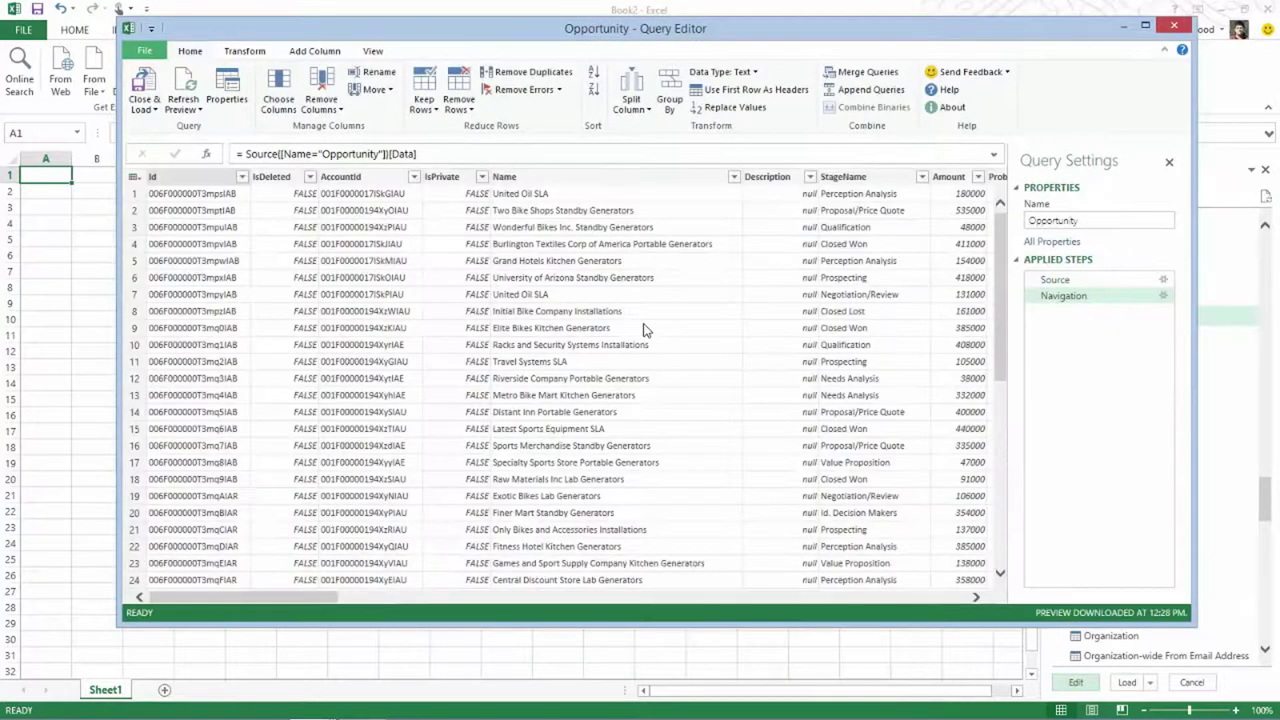
# Filter the StageName column to keep only the Closed Won rows.
pyautogui.click(925, 178)
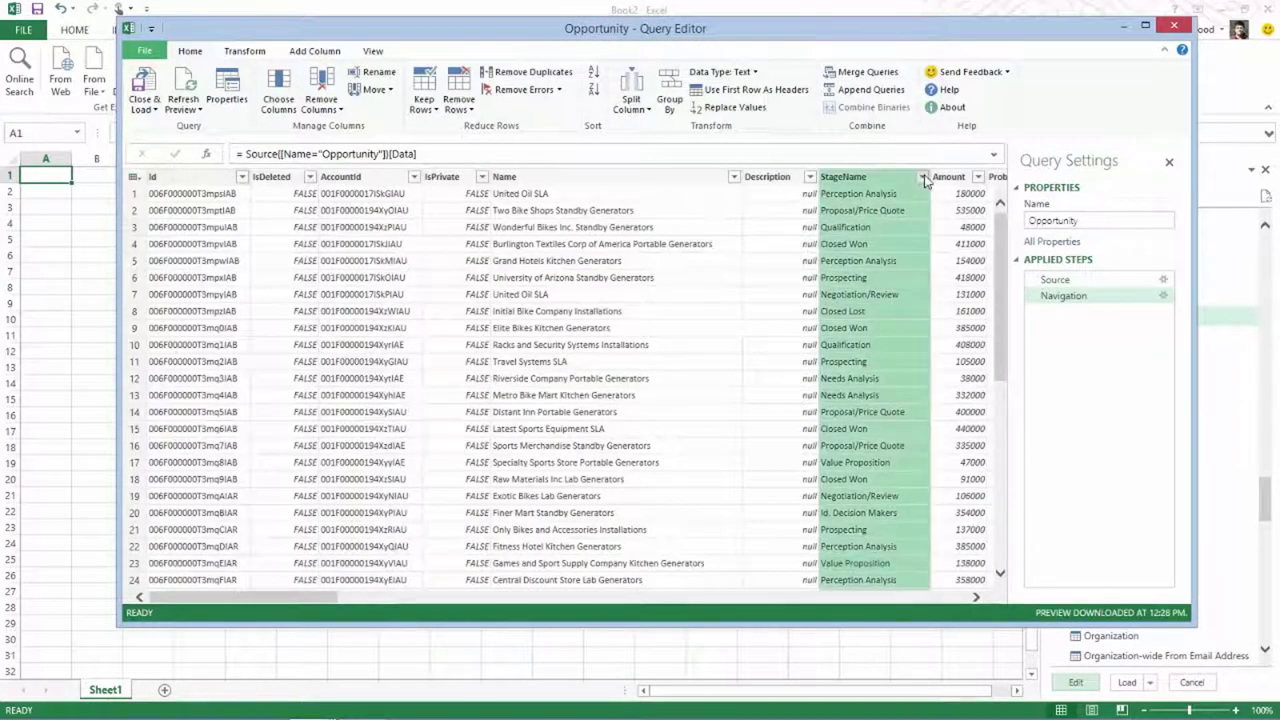
pyautogui.click(923, 177)
pyautogui.click(722, 328)
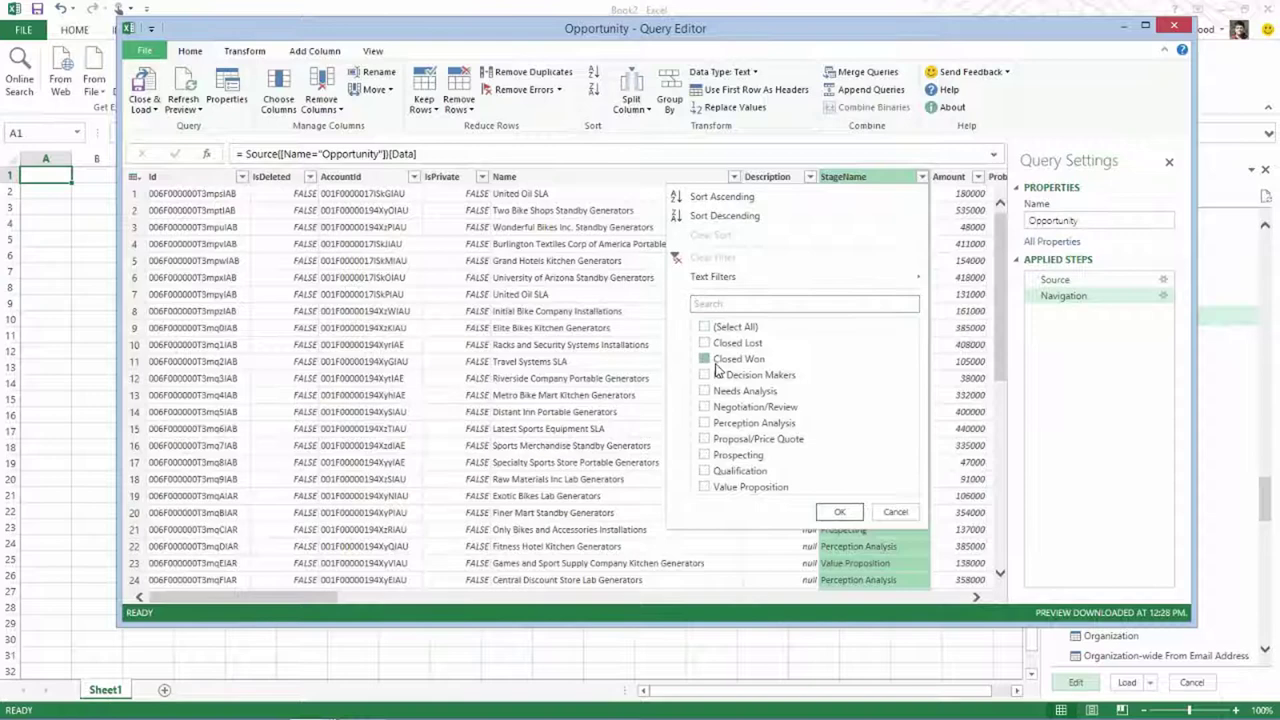
pyautogui.click(716, 366)
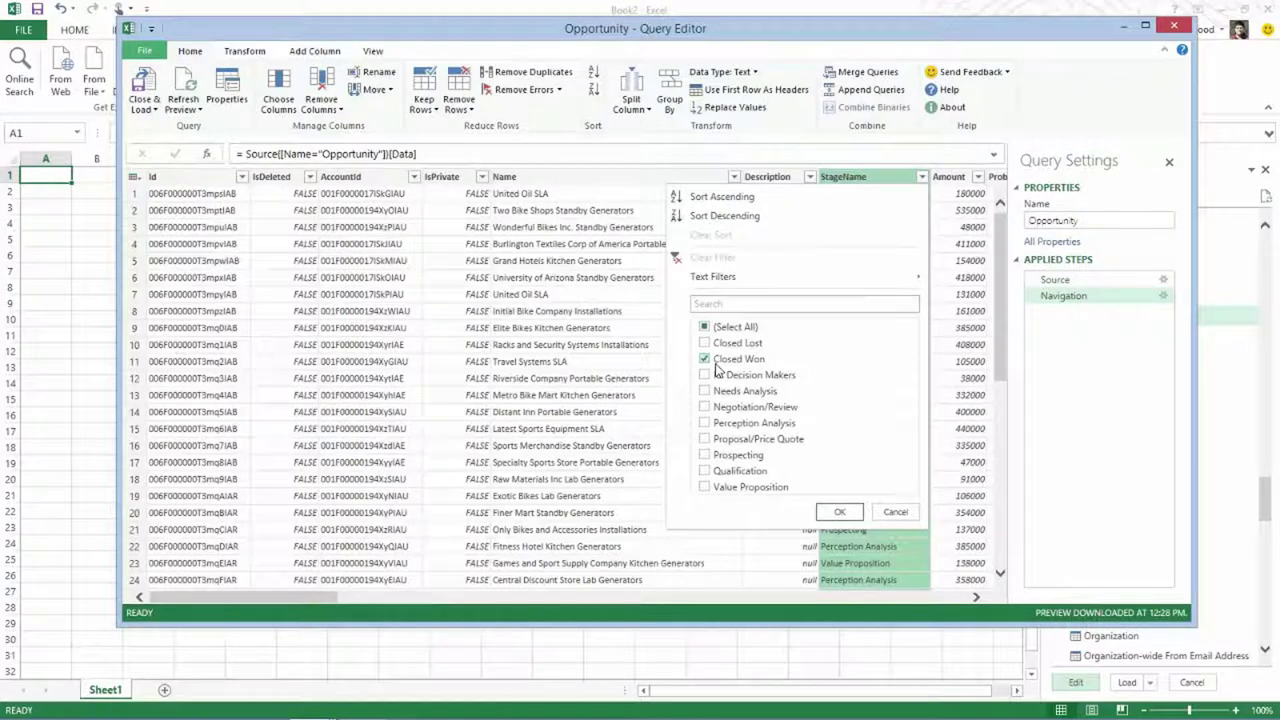
pyautogui.click(836, 513)
# Keep only the Name and Amount columns and remove all other columns from the Opportunity query.
pyautogui.click(603, 180)
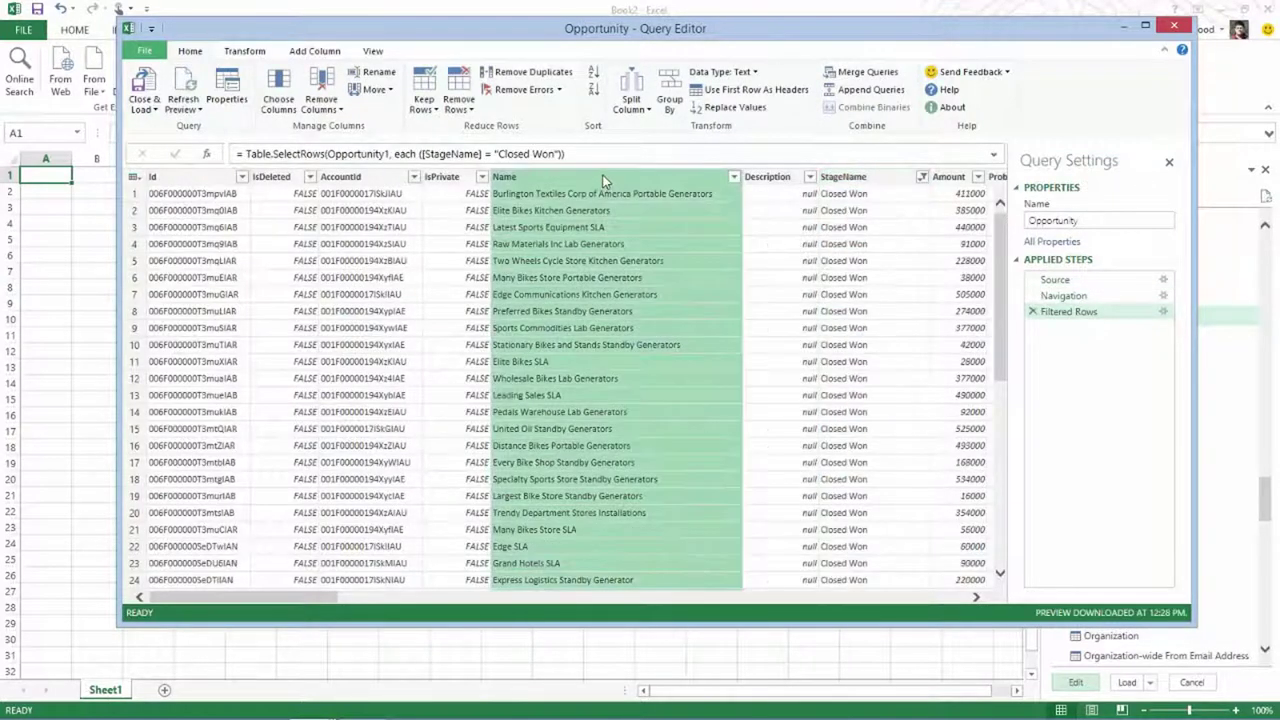
pyautogui.keyDown('ctrl'); pyautogui.click(955, 178); pyautogui.keyUp('ctrl')
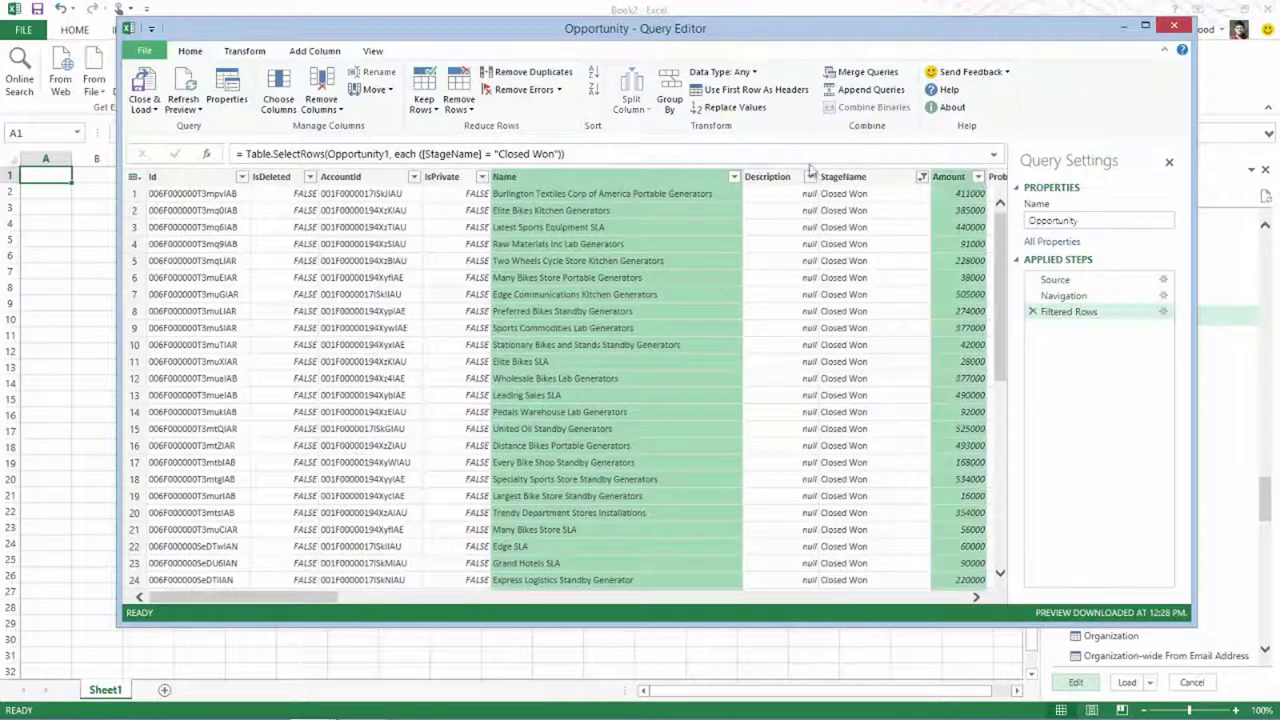
pyautogui.click(327, 110)
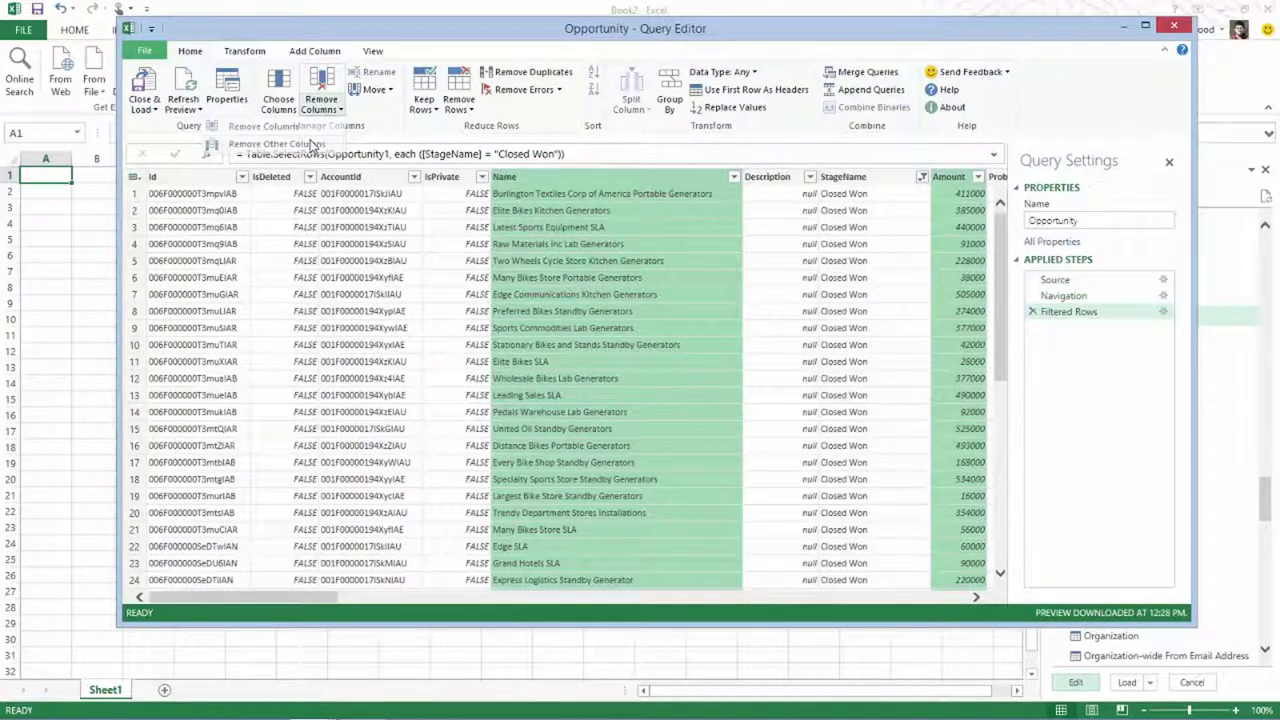
pyautogui.click(313, 145)
# Sort the rows by Amount in descending order and load the Opportunity query into the workbook.
pyautogui.click(440, 180)
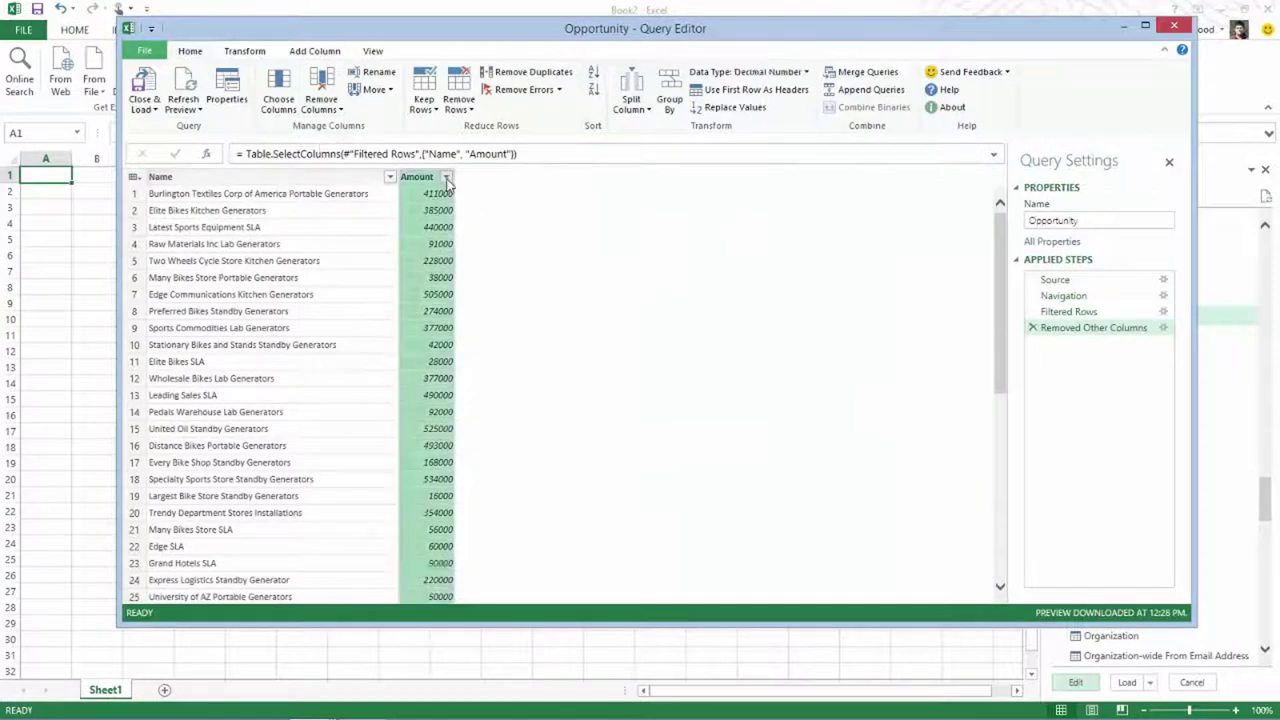
pyautogui.click(446, 177)
pyautogui.click(302, 218)
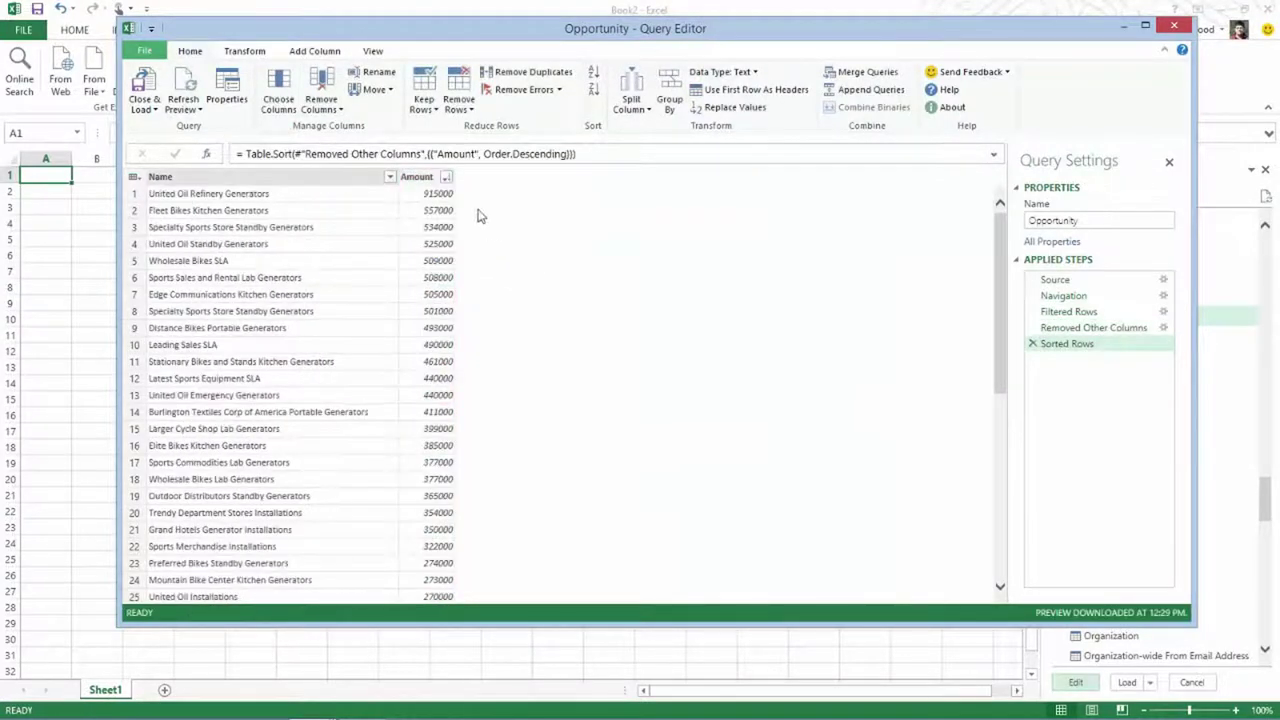
pyautogui.click(145, 84)
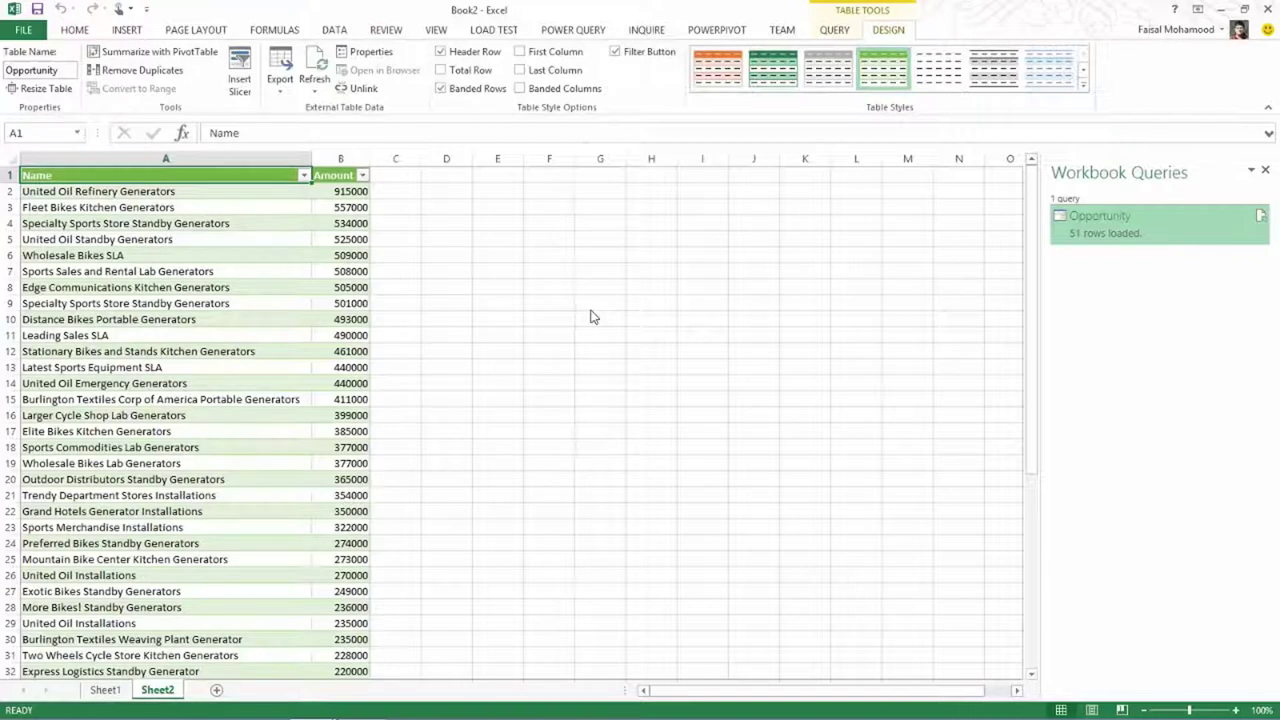
# Start another Power Query import, this time from Salesforce Reports.
pyautogui.click(586, 31)
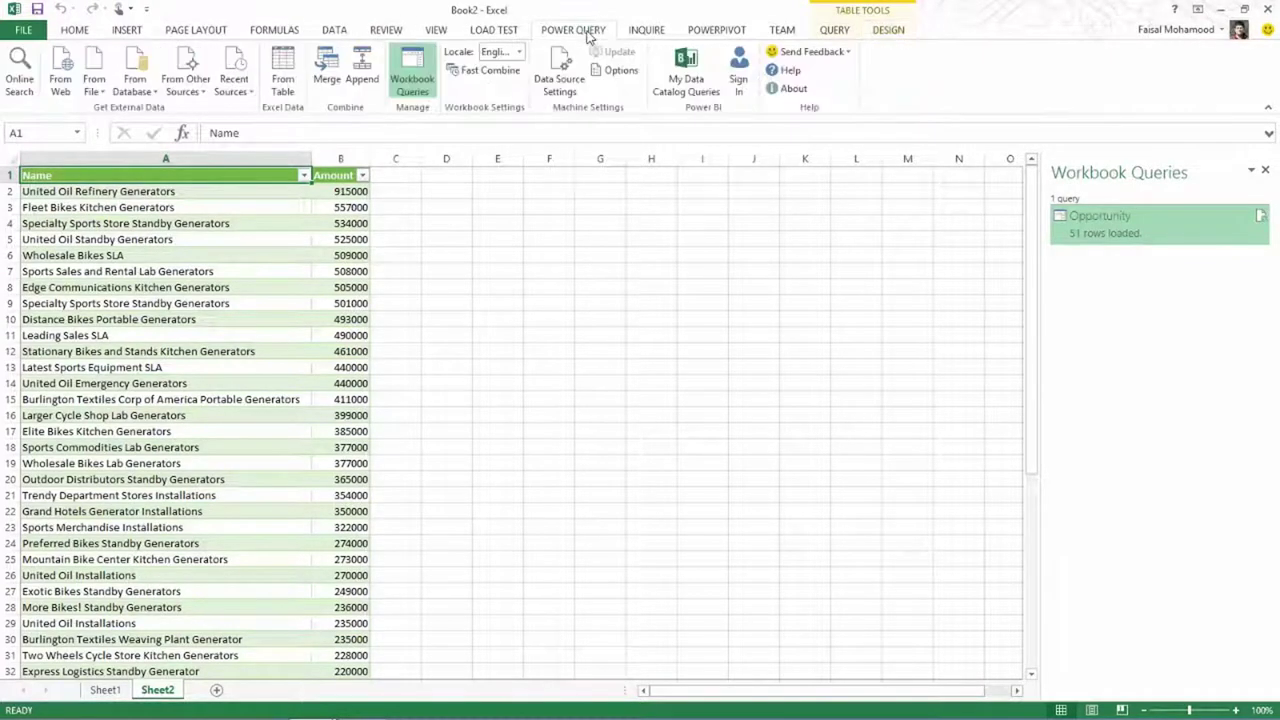
pyautogui.click(195, 91)
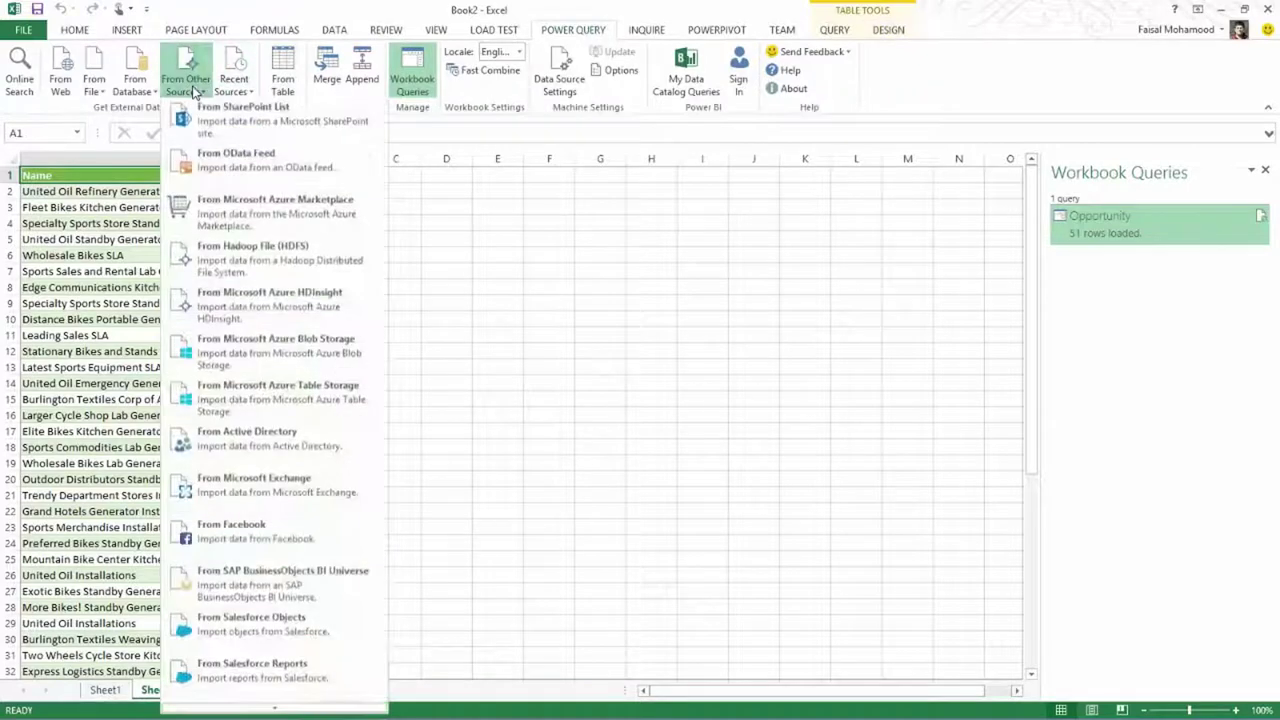
pyautogui.click(222, 680)
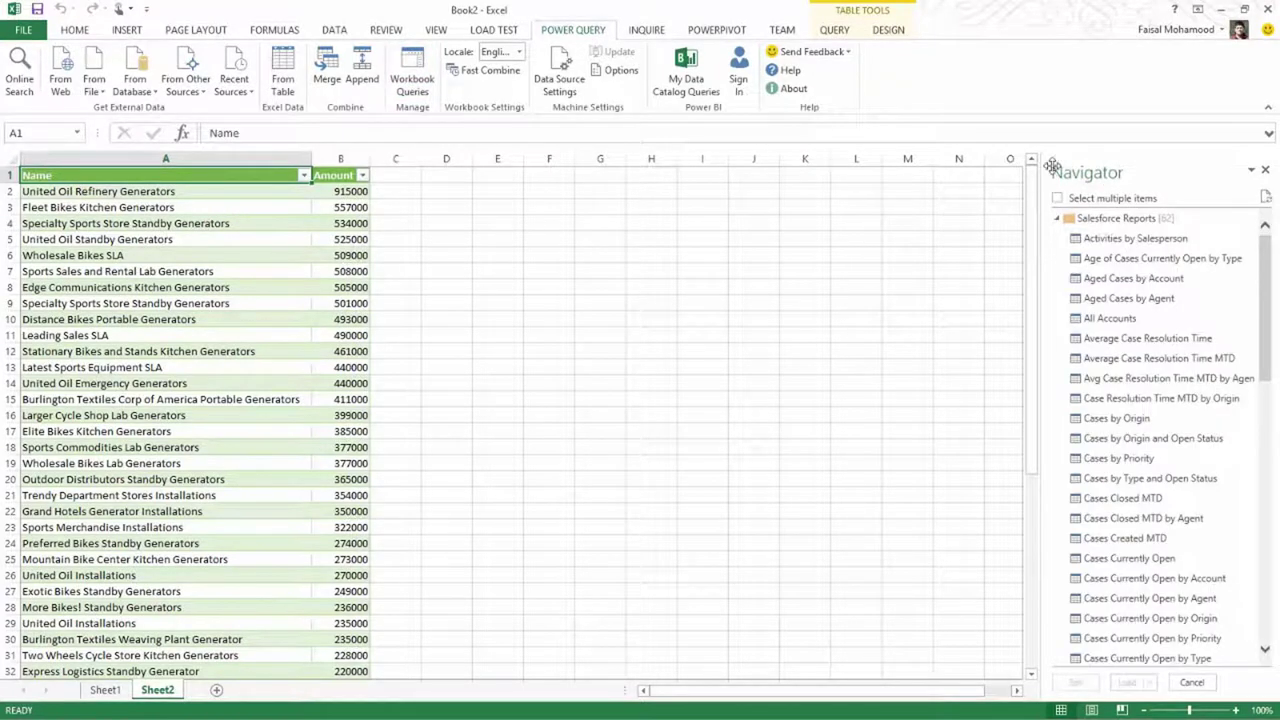
# Open the Sales Exec Open Deals report in the Query Editor and load it into the workbook.
pyautogui.moveTo(1265, 263); pyautogui.dragTo(1271, 438)
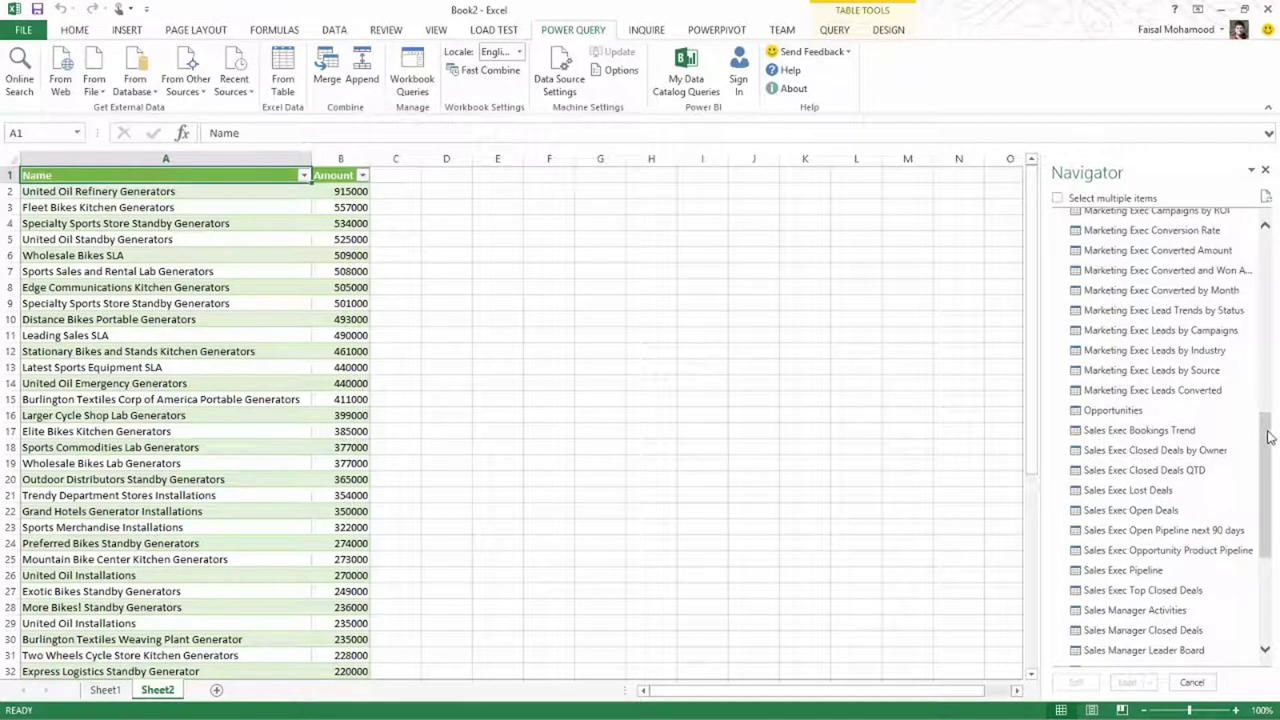
pyautogui.moveTo(1150, 520)
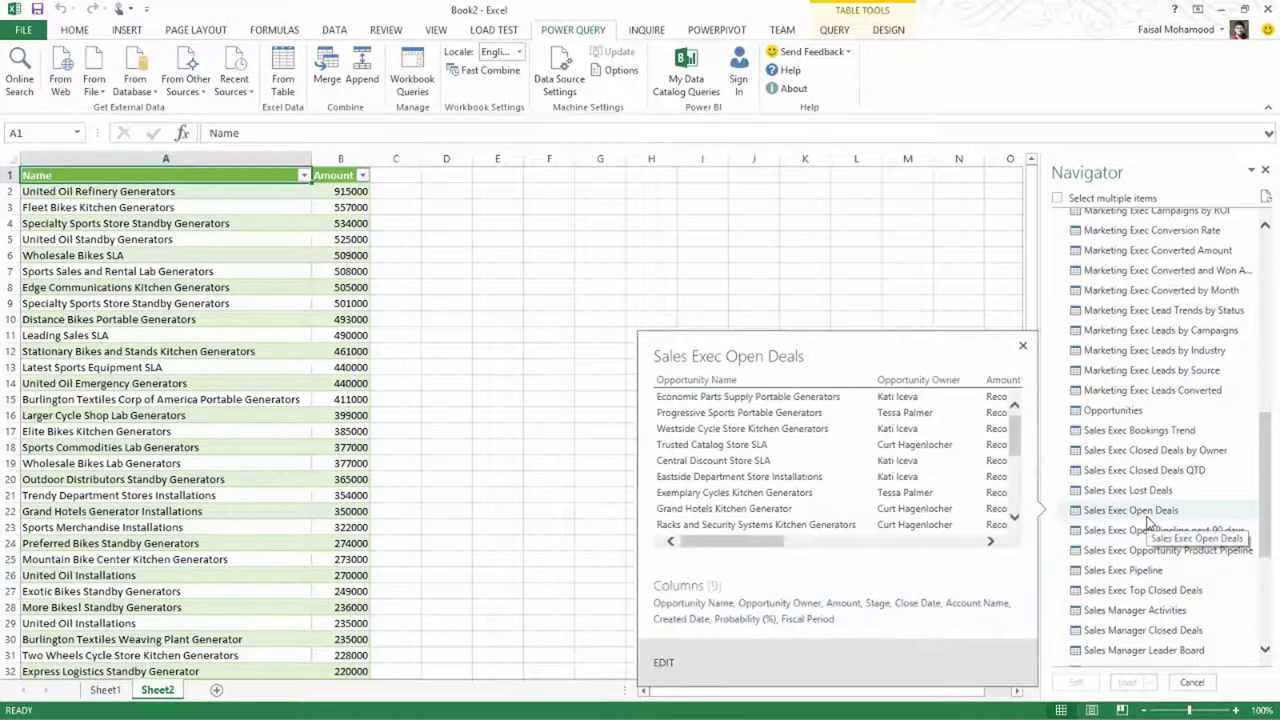
pyautogui.click(1148, 522)
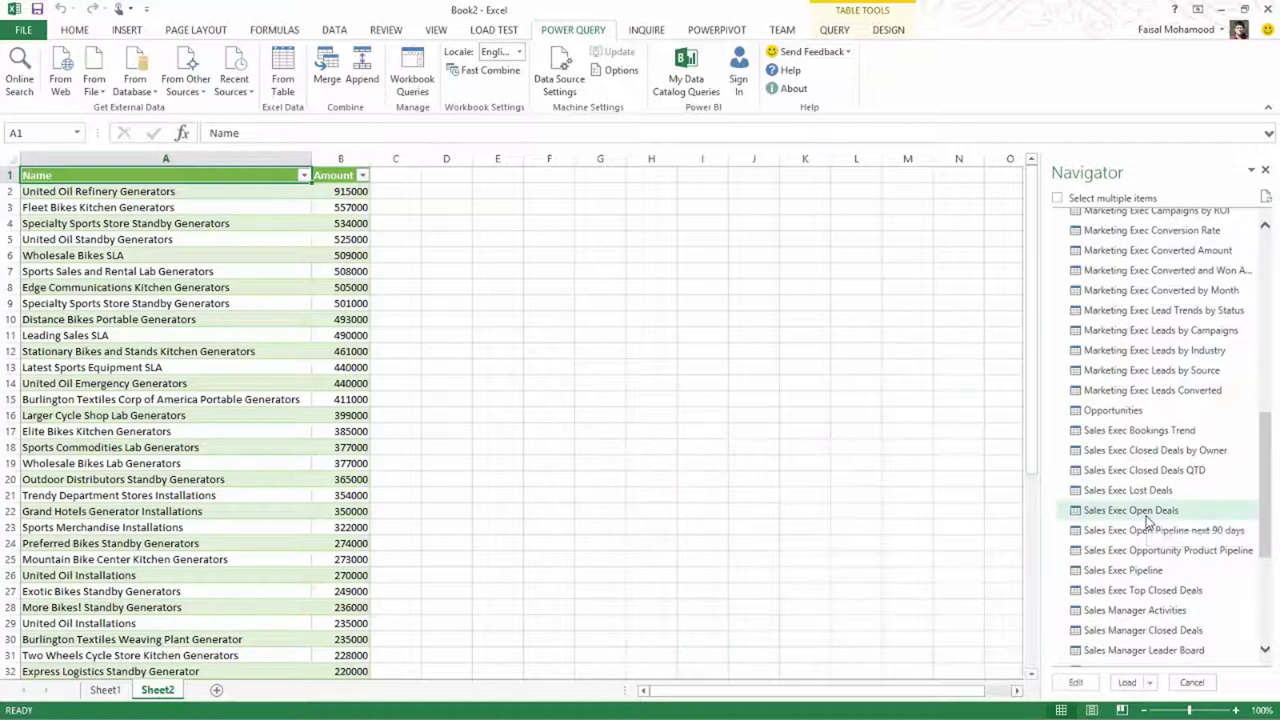
pyautogui.click(1075, 683)
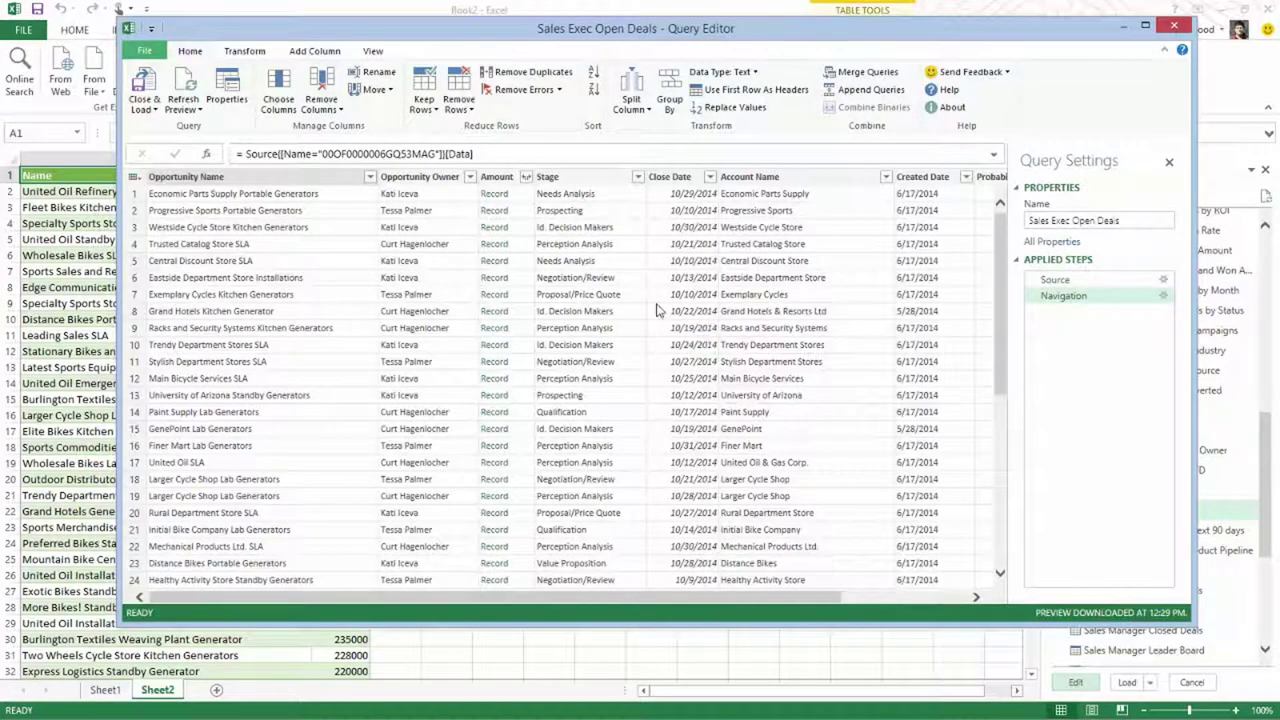
pyautogui.click(150, 92)
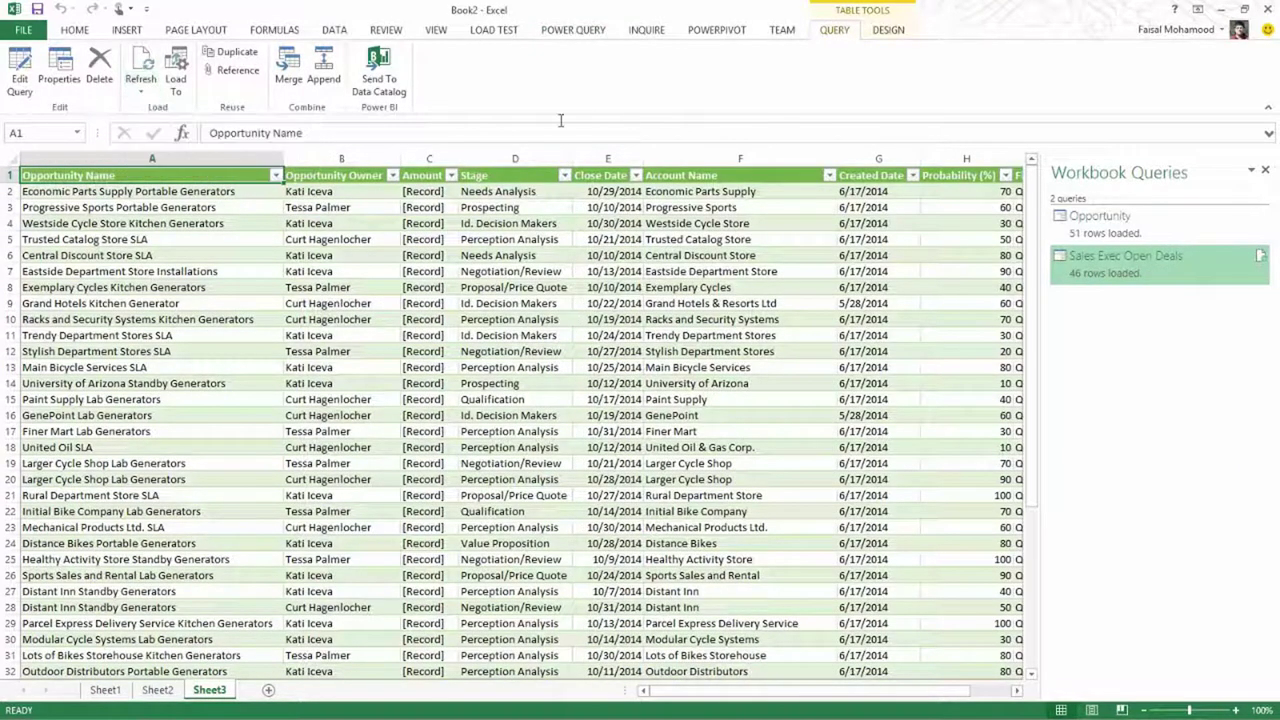
# Switch to SalesManagerWorkbook and review its Power View report sheets from OpStage_1 through Accounts_2.
pyautogui.hotkey('alt', 'Tab')
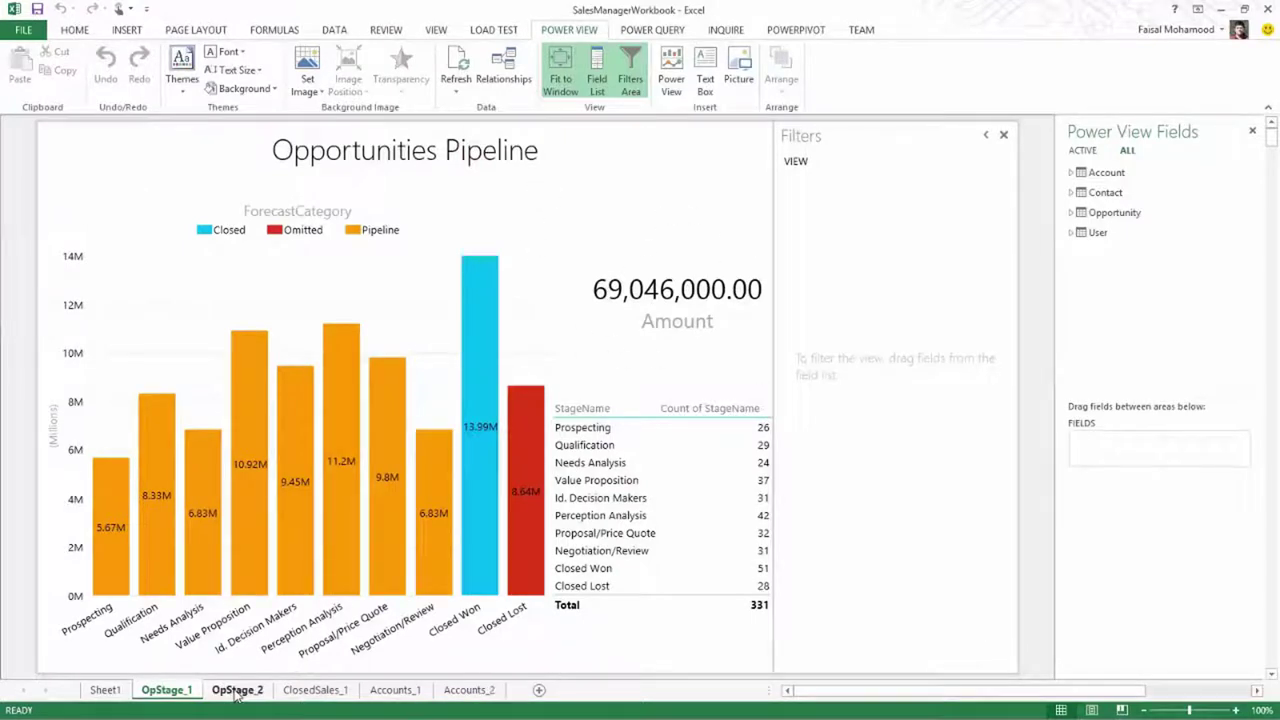
pyautogui.click(234, 690)
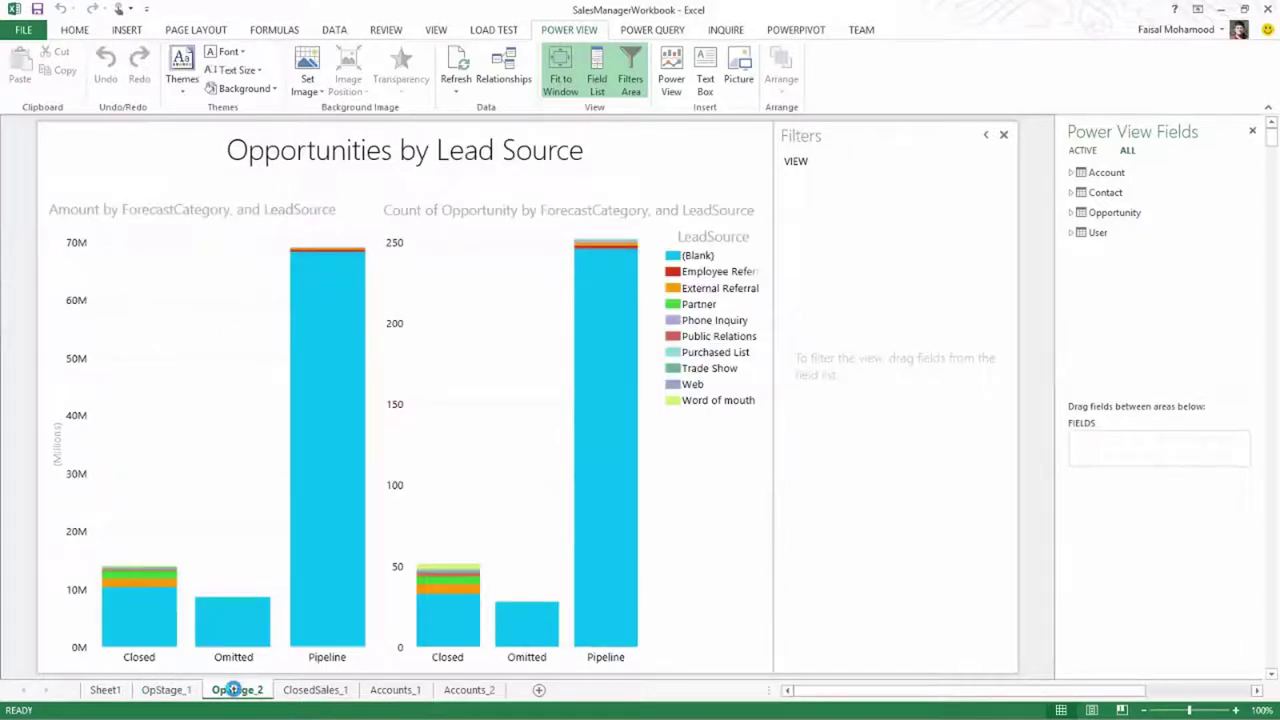
pyautogui.click(310, 688)
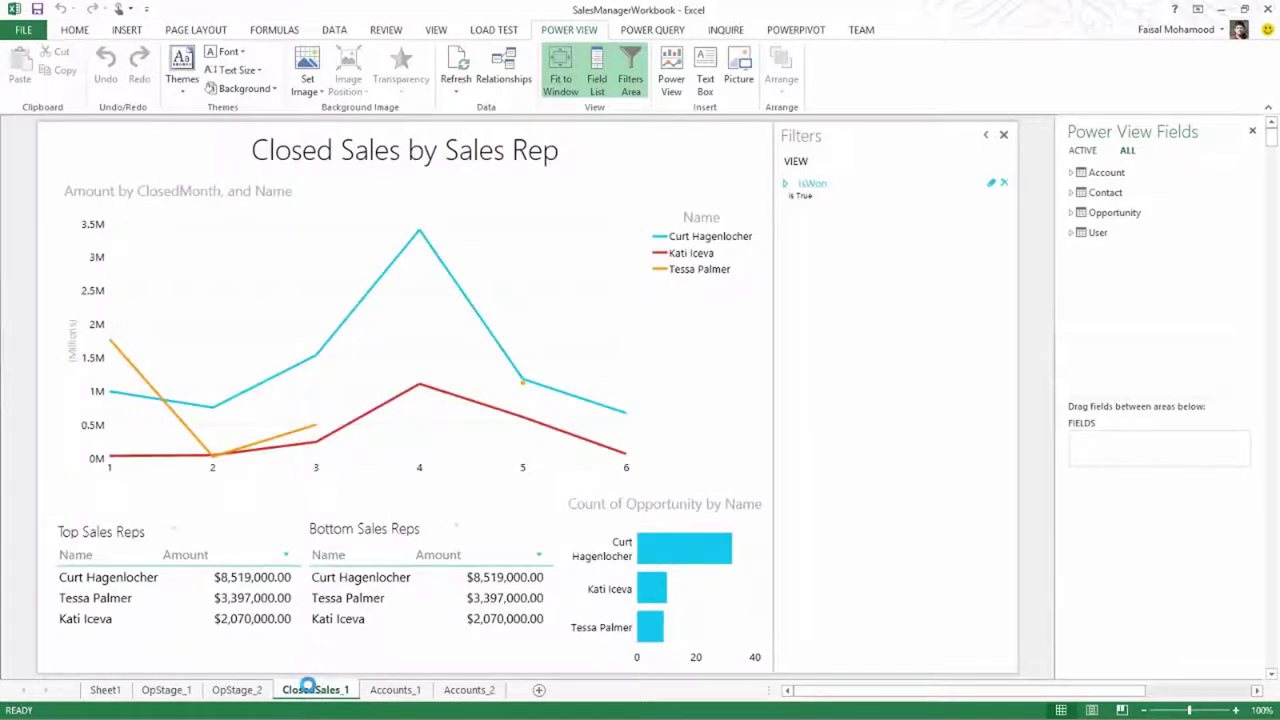
pyautogui.click(381, 694)
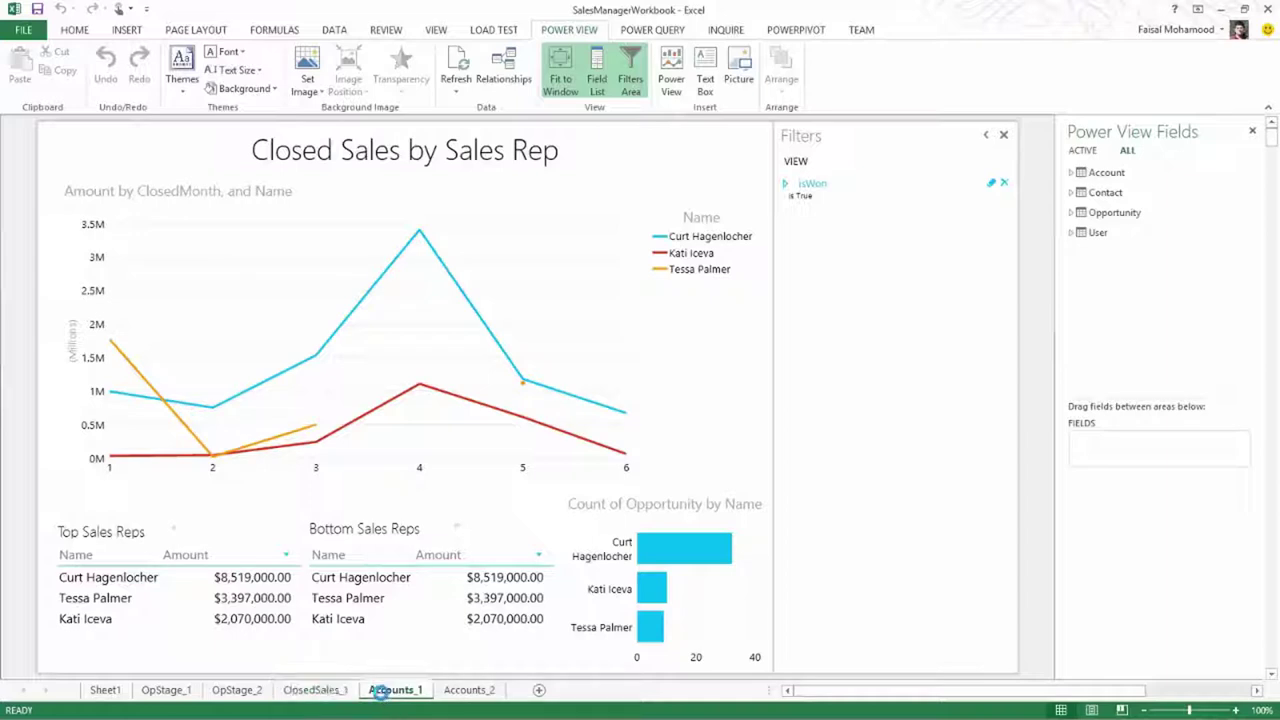
pyautogui.click(382, 691)
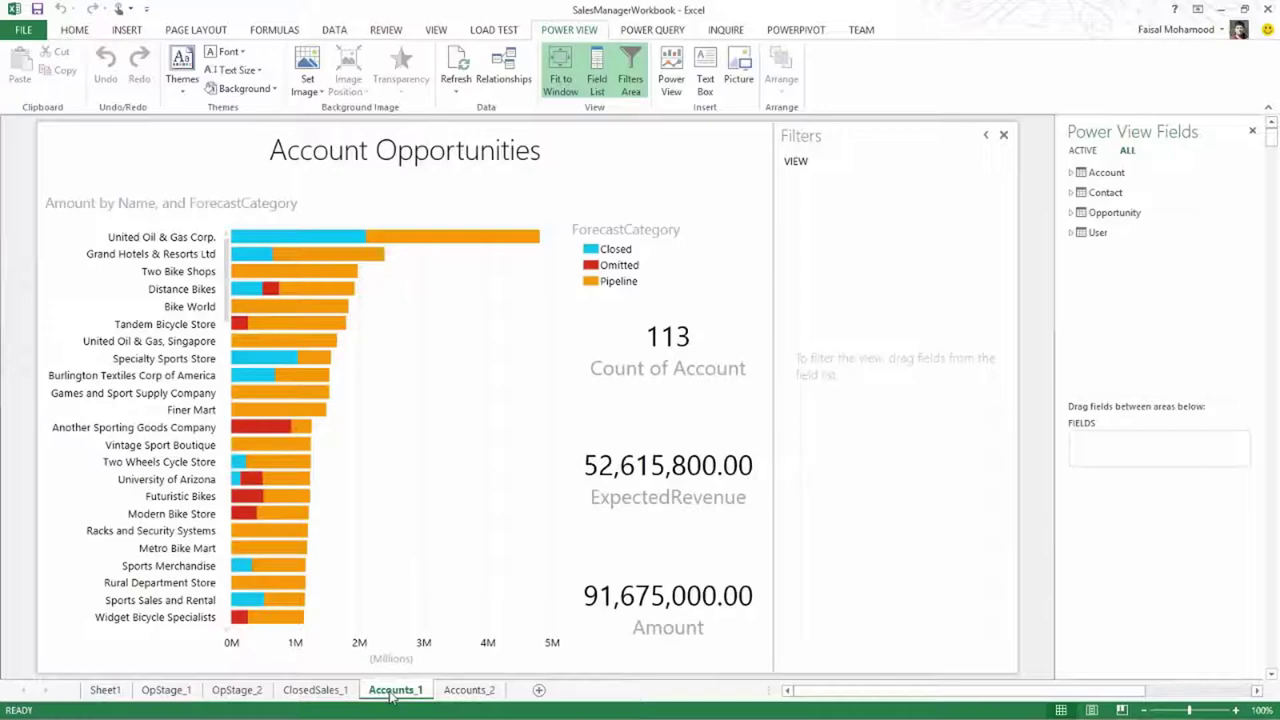
pyautogui.click(467, 691)
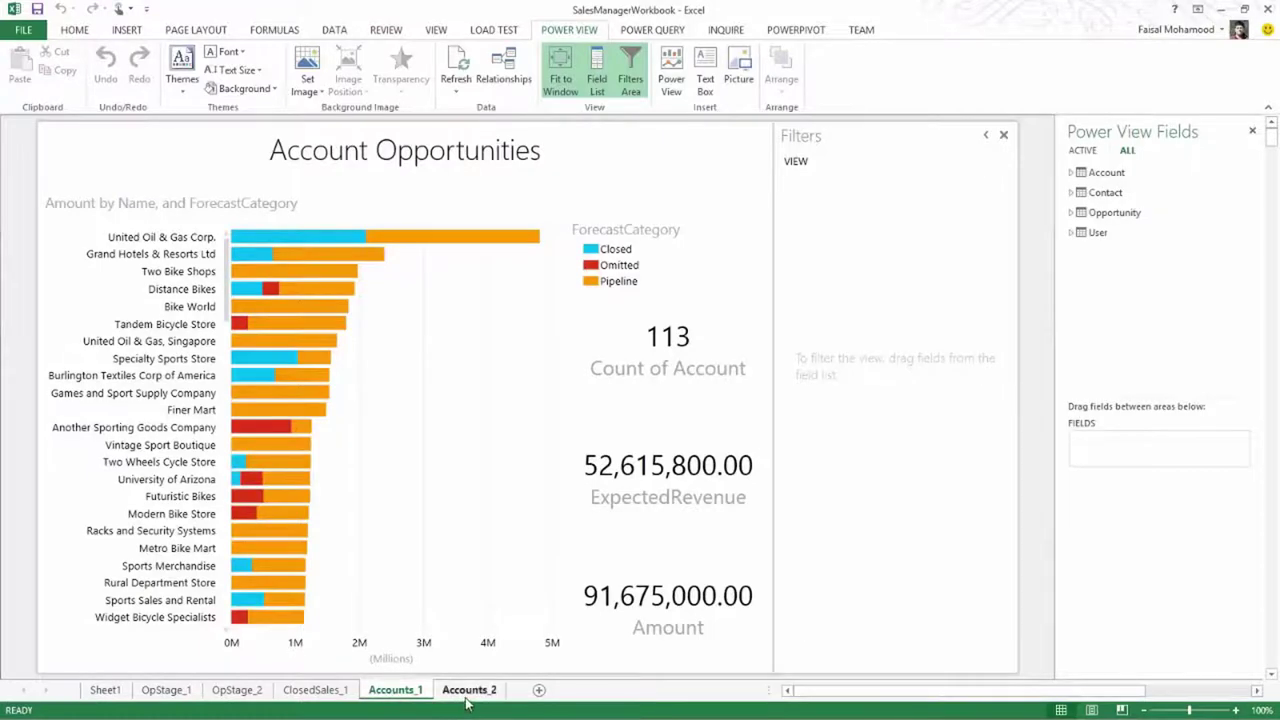